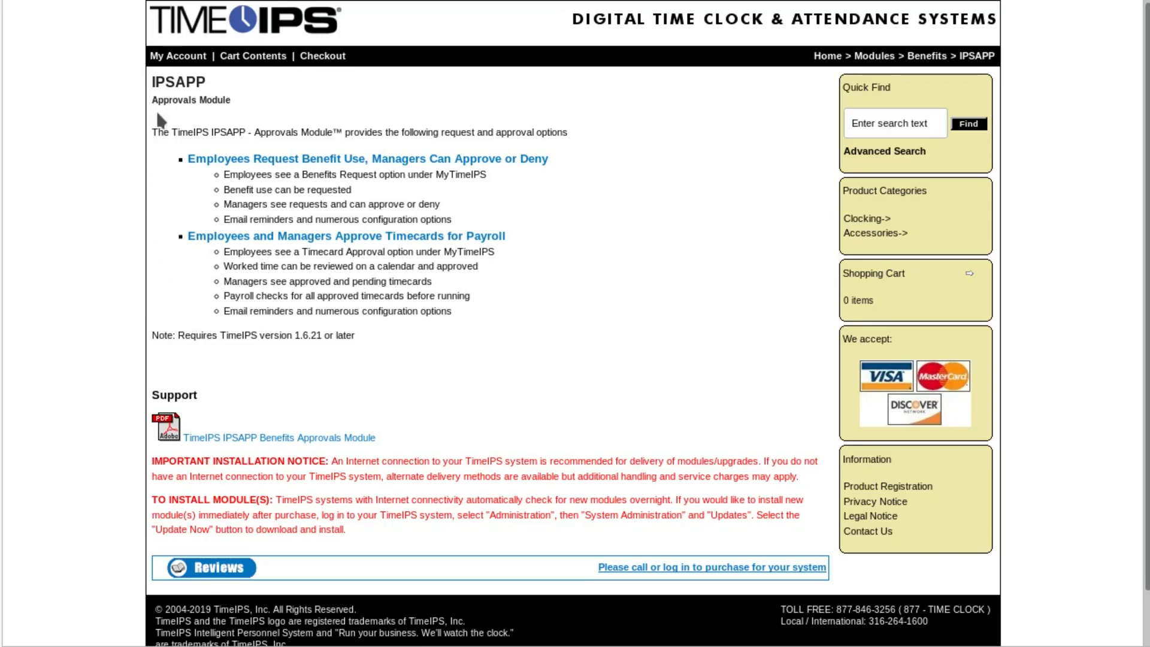
{"action": "left_click_drag", "start_coordinate": [177, 85], "coordinate": [206, 86]}
{"action": "double_click", "coordinate": [207, 86]}
{"action": "left_click", "coordinate": [105, 89]}
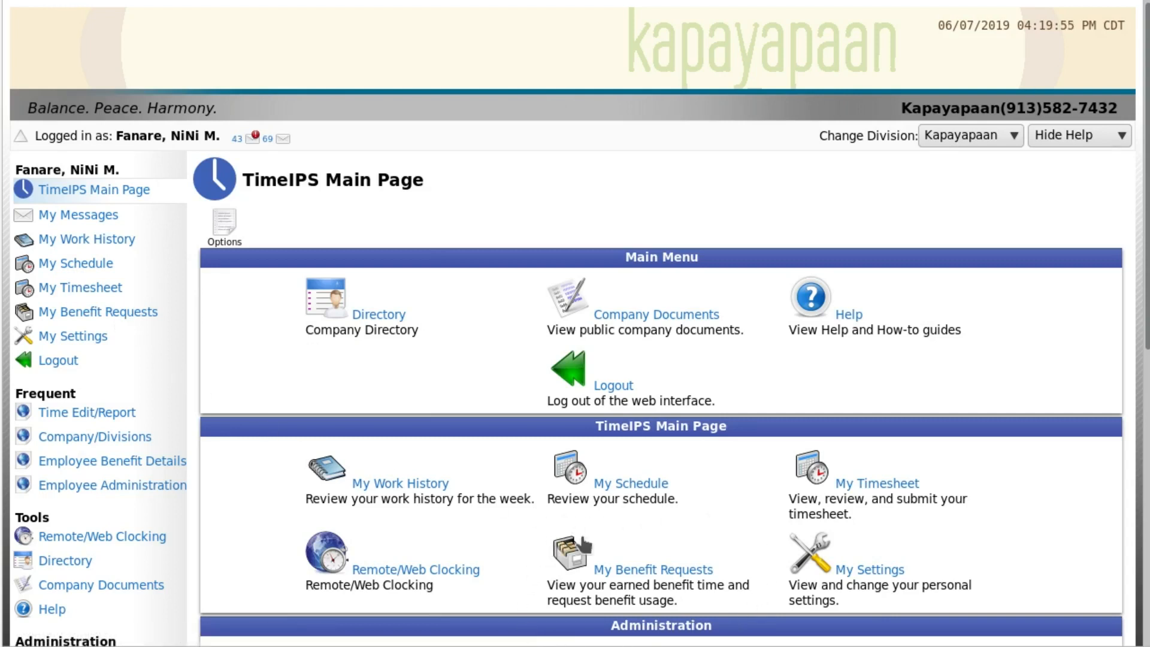
Open My Benefit Requests and review the current benefit levels, pending requests and reviewed requests.
{"action": "left_click", "coordinate": [614, 575]}
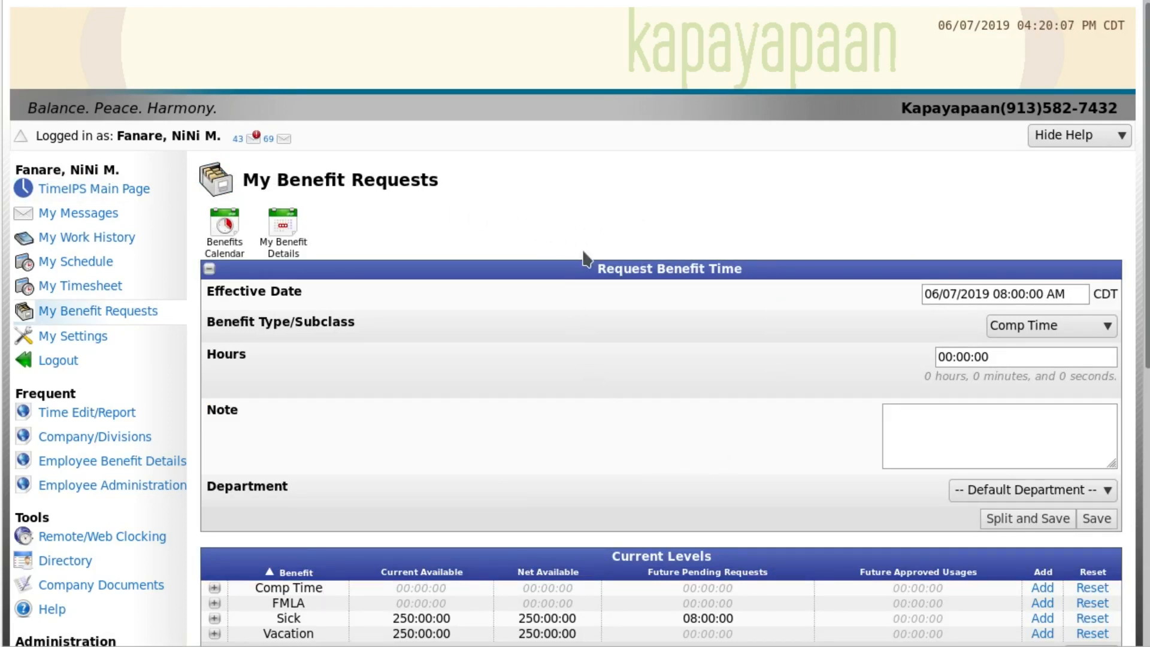
{"action": "scroll", "coordinate": [585, 264], "scroll_direction": "down", "scroll_amount": 3}
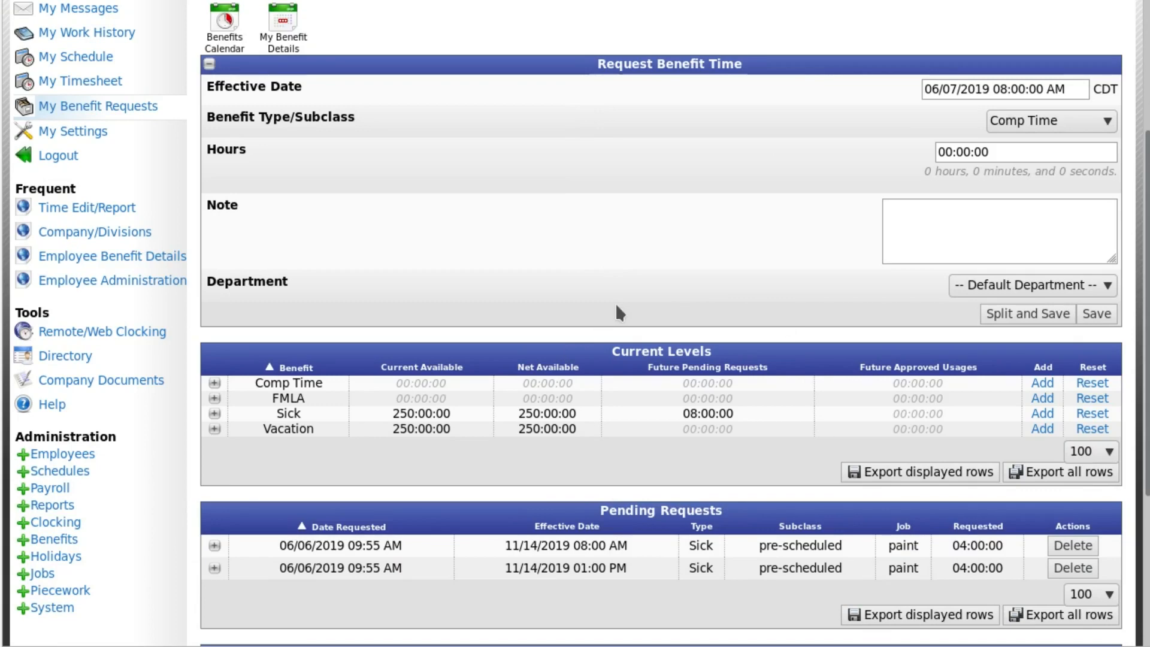
{"action": "scroll", "coordinate": [618, 311], "scroll_direction": "down", "scroll_amount": 4}
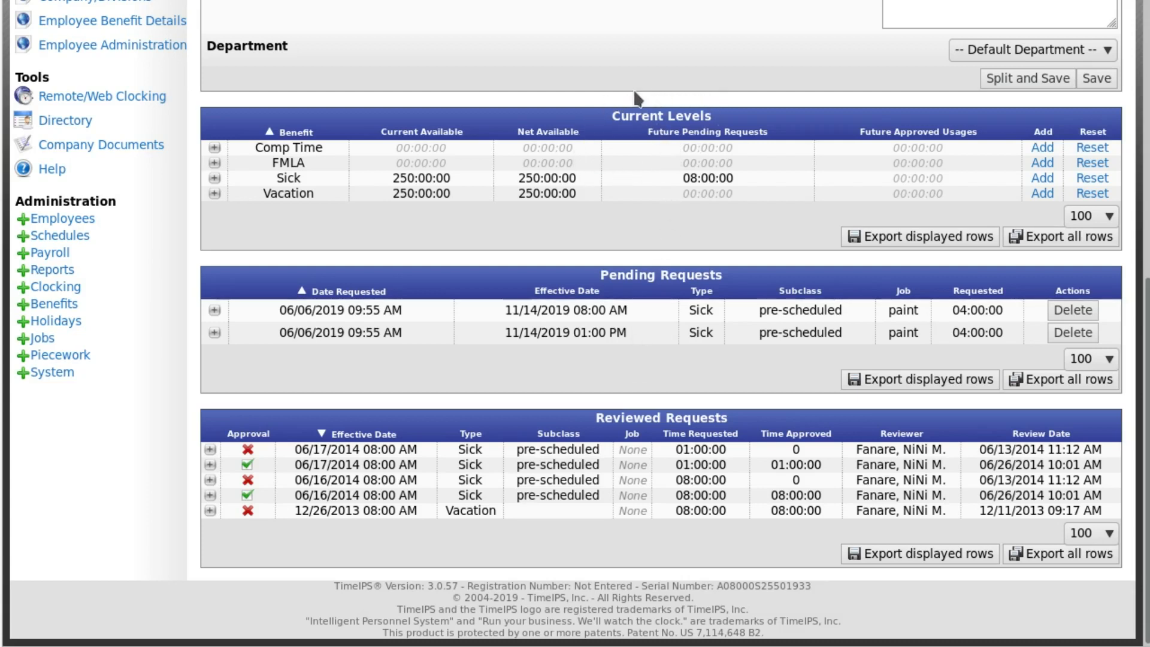
{"action": "left_click_drag", "start_coordinate": [383, 178], "coordinate": [413, 188]}
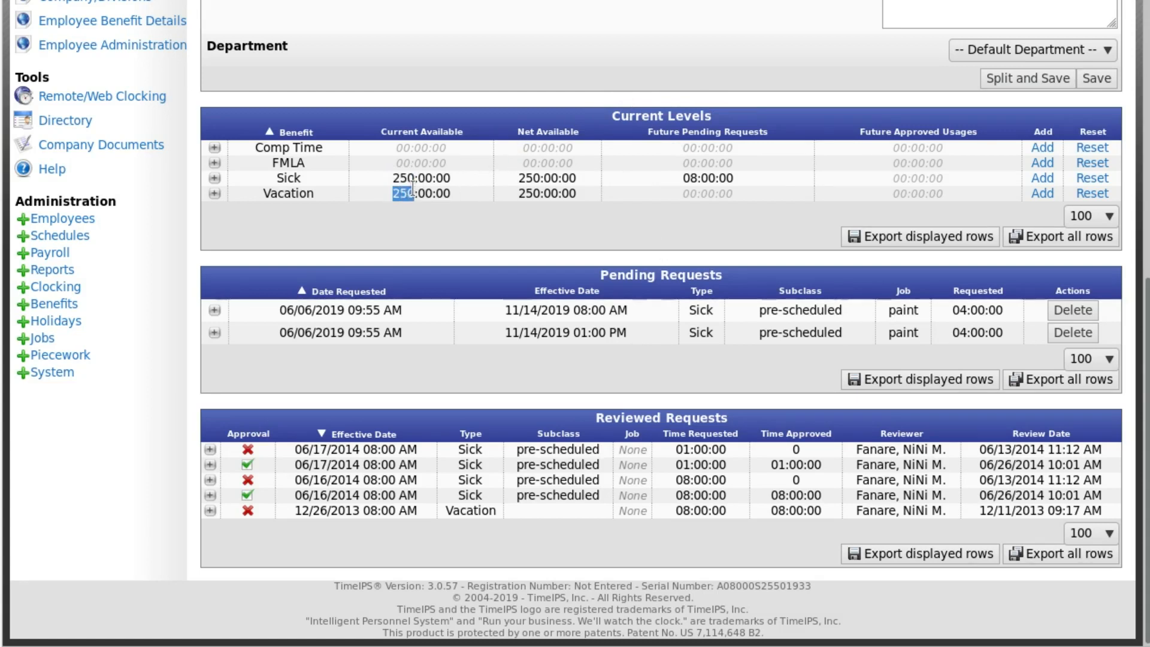
{"action": "left_click", "coordinate": [417, 256]}
{"action": "scroll", "coordinate": [657, 209], "scroll_direction": "up", "scroll_amount": 7}
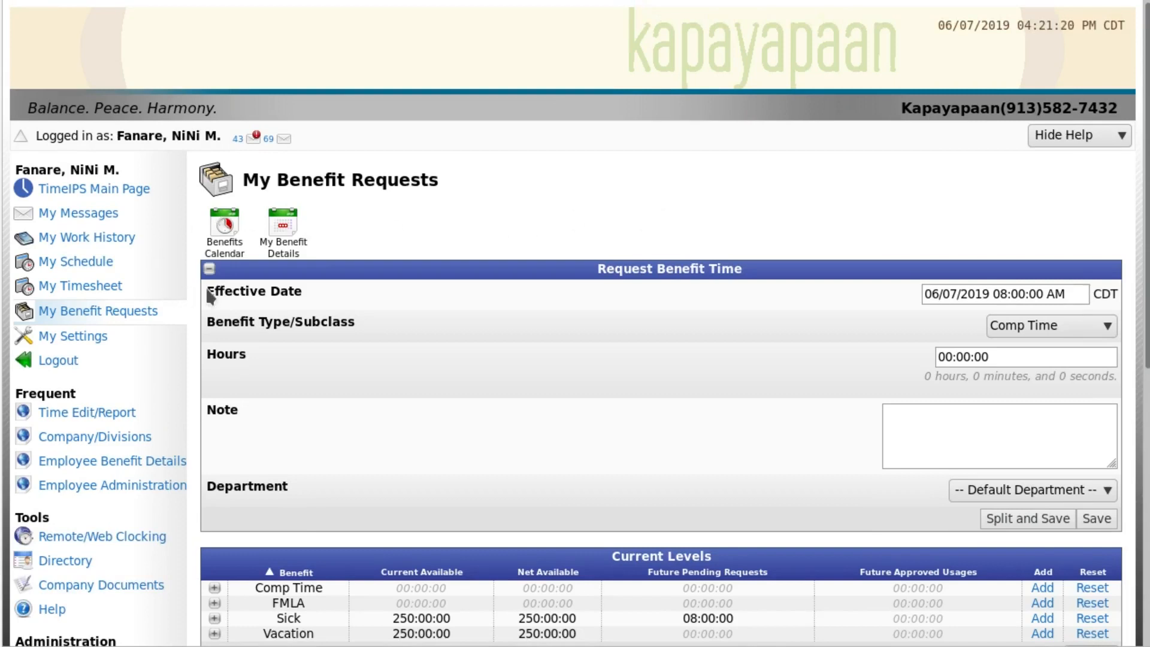
Open the Benefits Calendar, update it for 06/01/2019 to 06/30/2019, and advance it to July 2019.
{"action": "left_click", "coordinate": [222, 231]}
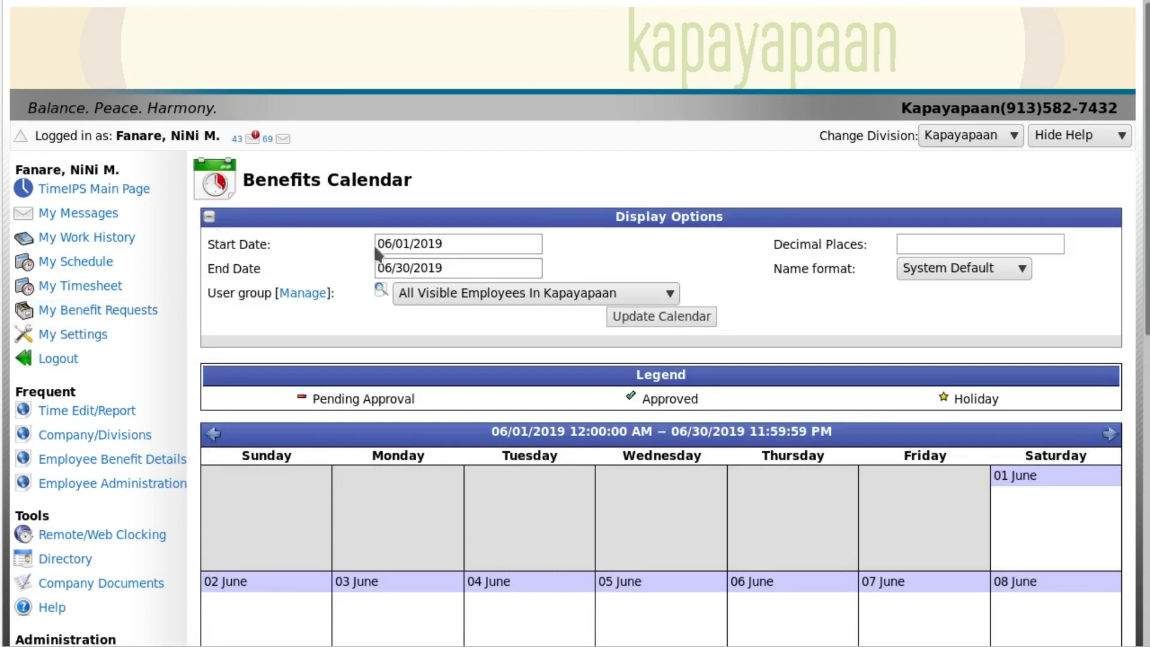
{"action": "left_click", "coordinate": [460, 242]}
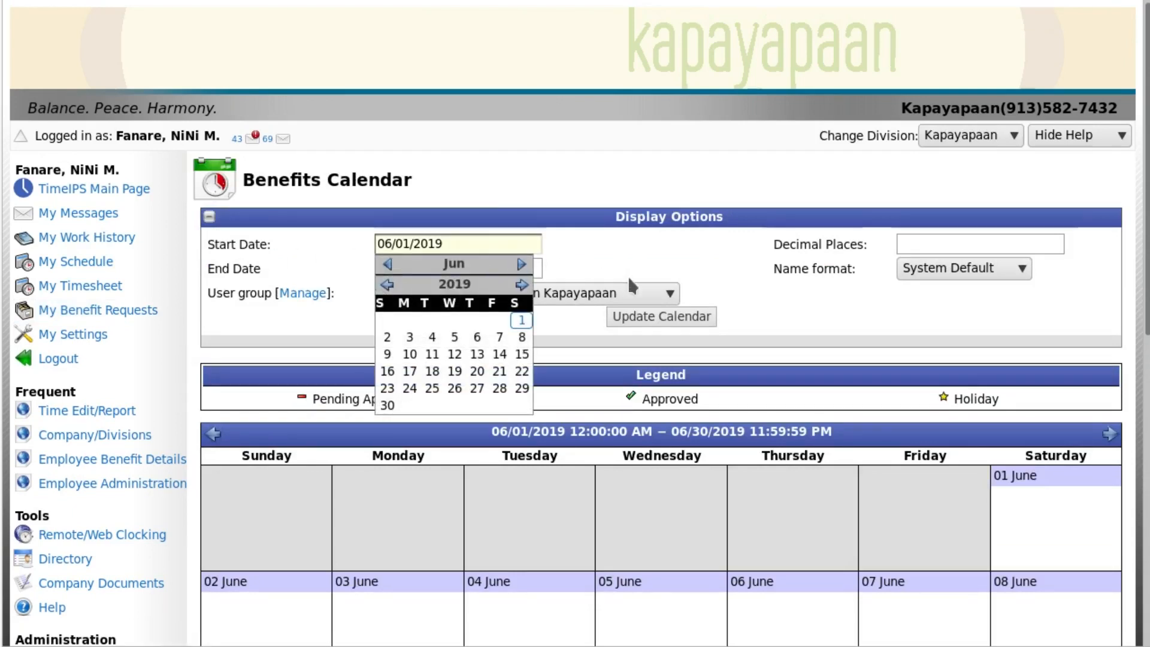
{"action": "left_click", "coordinate": [647, 319]}
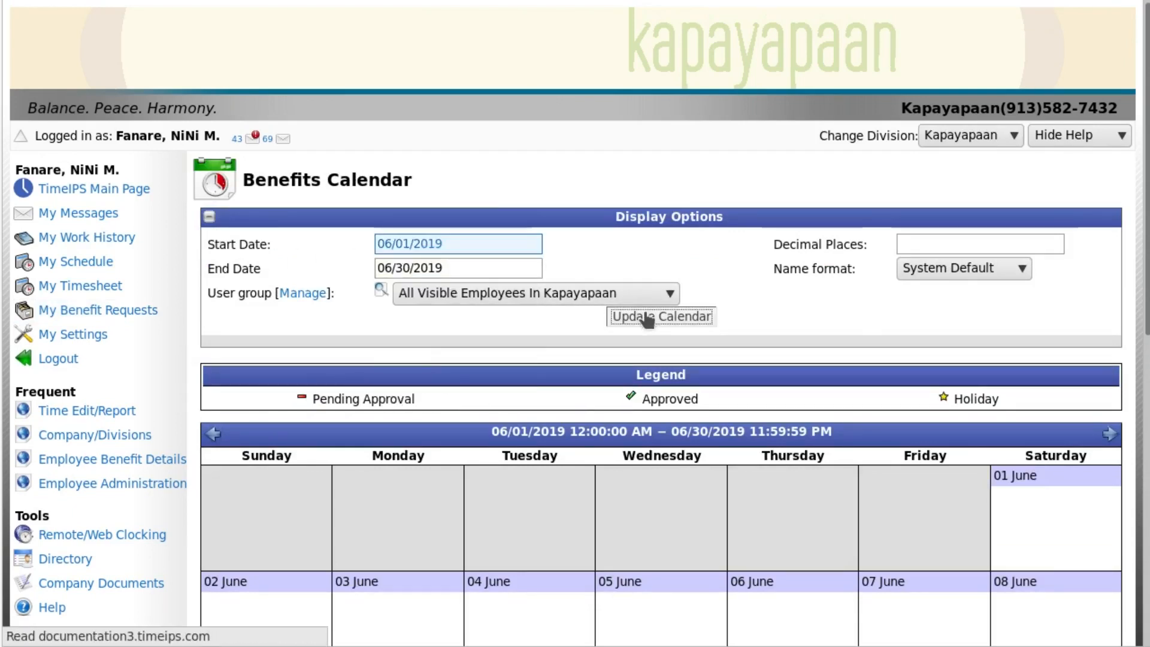
{"action": "scroll", "coordinate": [644, 312], "scroll_direction": "down", "scroll_amount": 3}
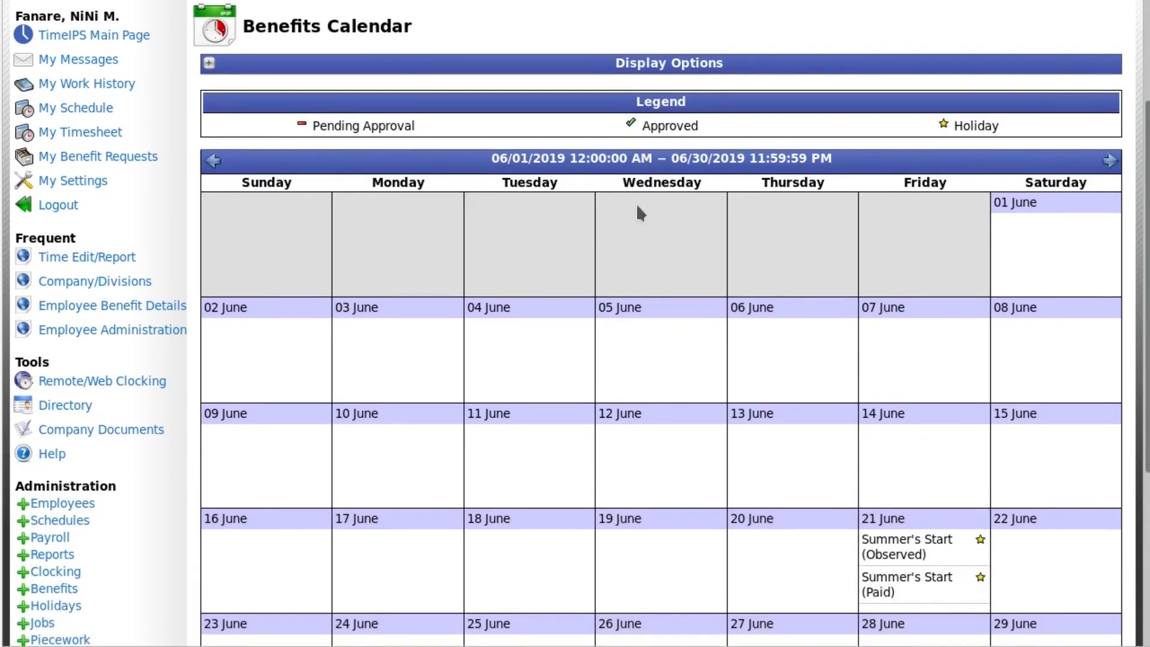
{"action": "left_click", "coordinate": [1108, 160]}
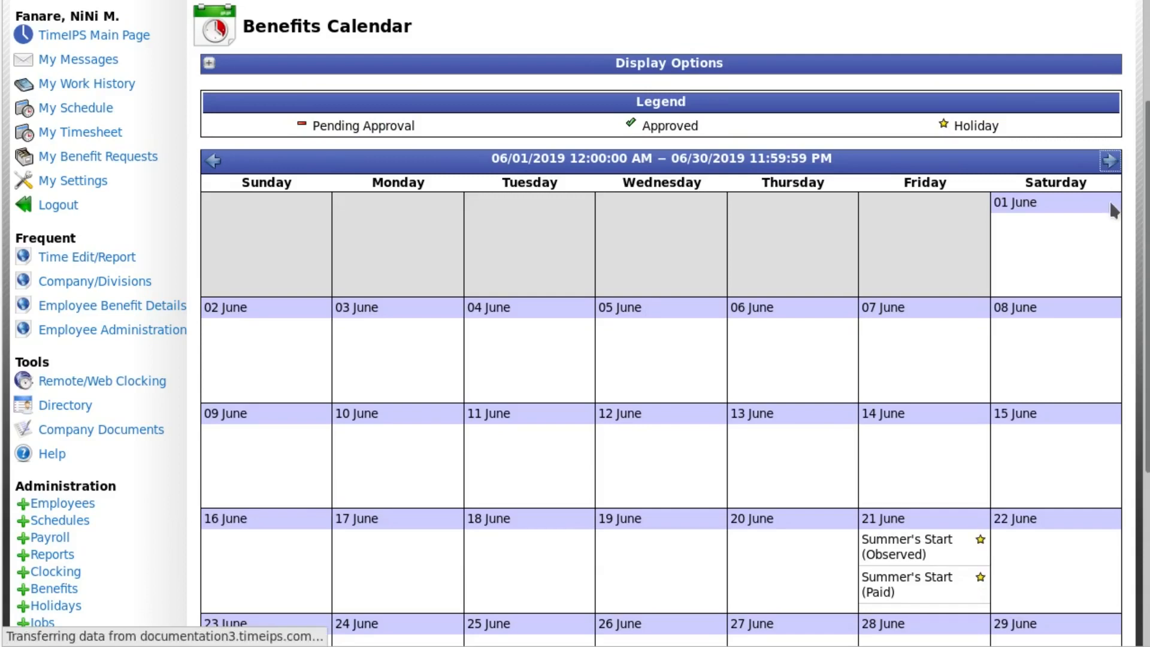
{"action": "scroll", "coordinate": [557, 307], "scroll_direction": "down", "scroll_amount": 4}
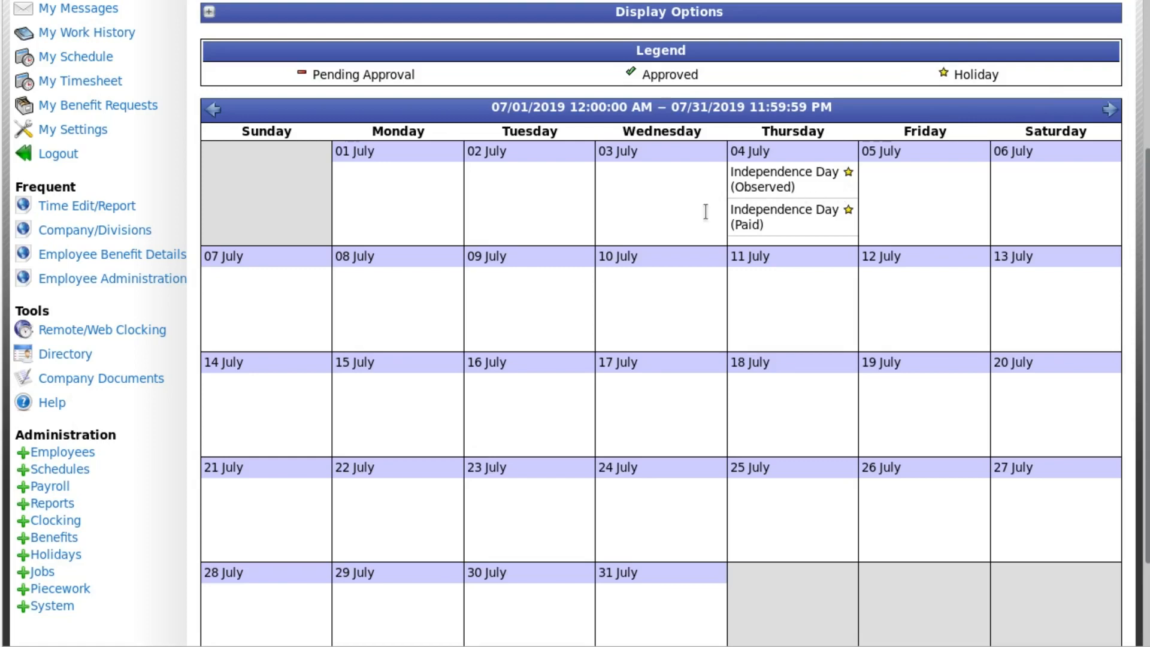
Return to My Benefit Requests and set the benefit time request's effective date to 06/14/2019 at 08:00:00 AM.
{"action": "left_click", "coordinate": [140, 108]}
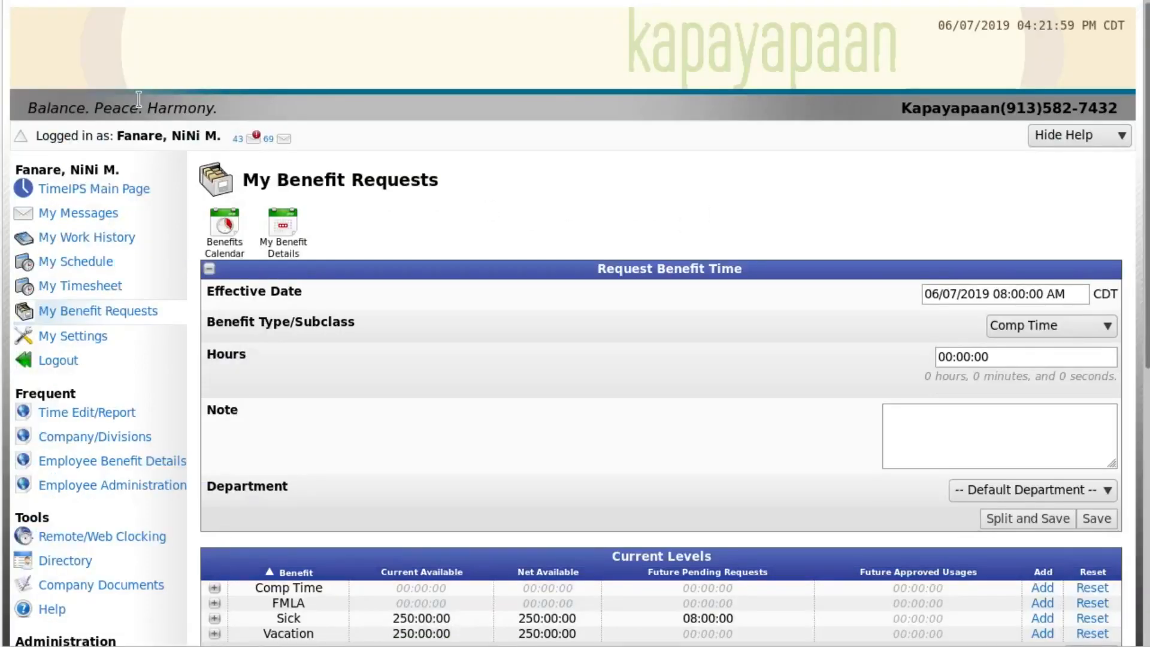
{"action": "left_click", "coordinate": [209, 268]}
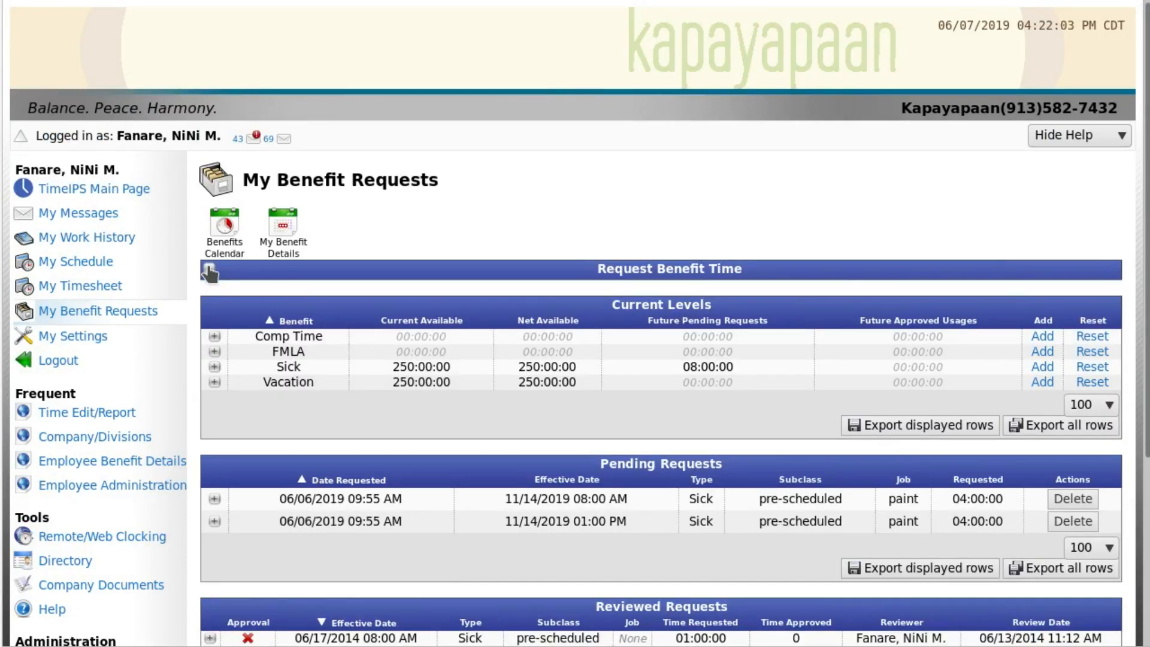
{"action": "left_click", "coordinate": [208, 270]}
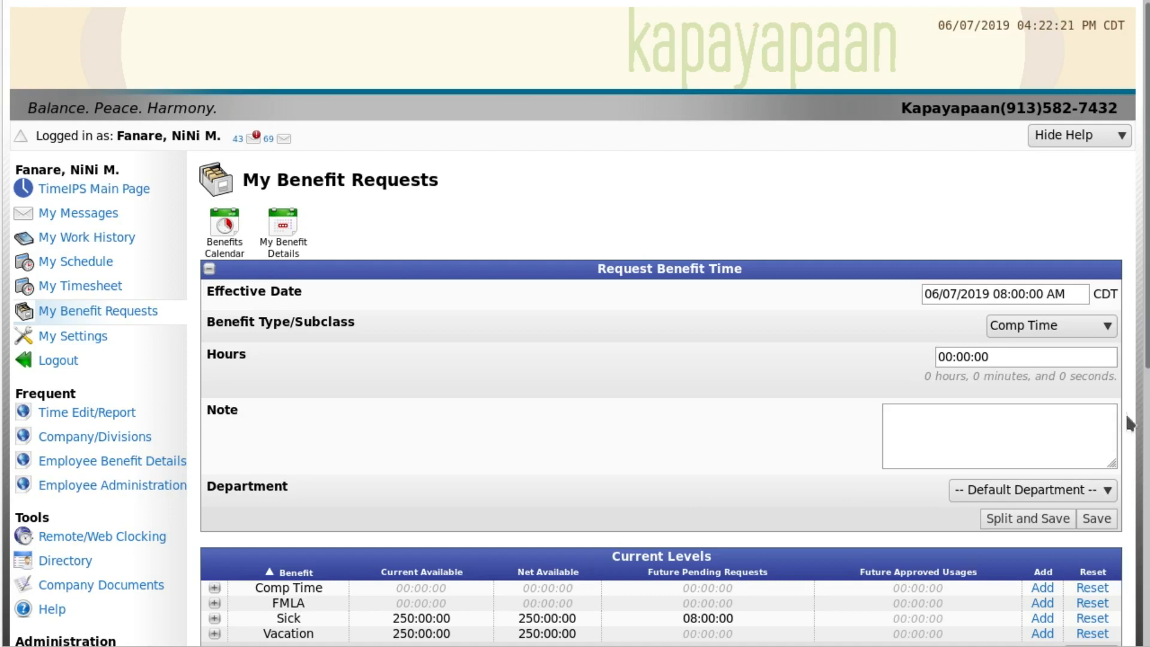
{"action": "left_click", "coordinate": [1086, 291]}
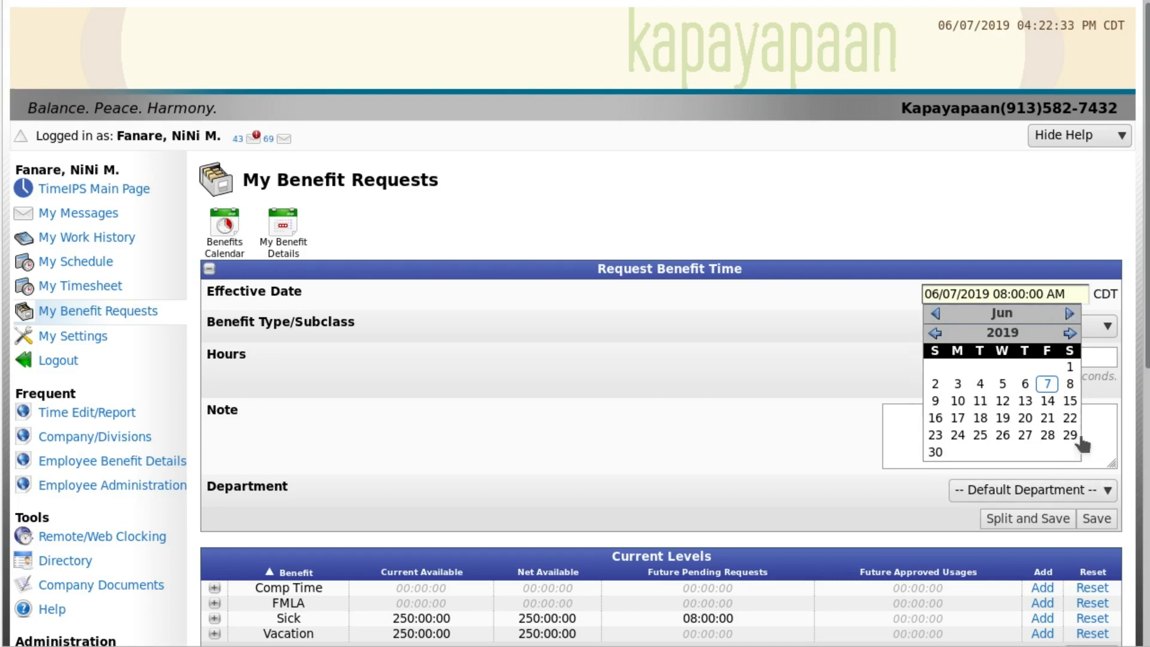
{"action": "left_click", "coordinate": [1067, 314]}
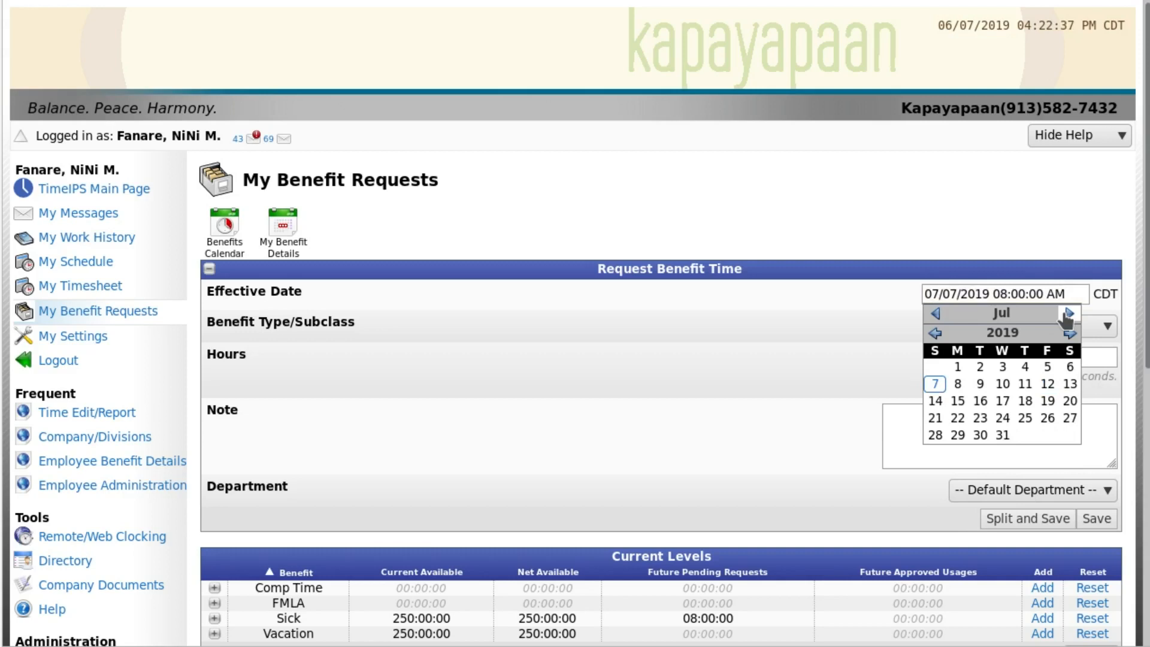
{"action": "left_click", "coordinate": [936, 316]}
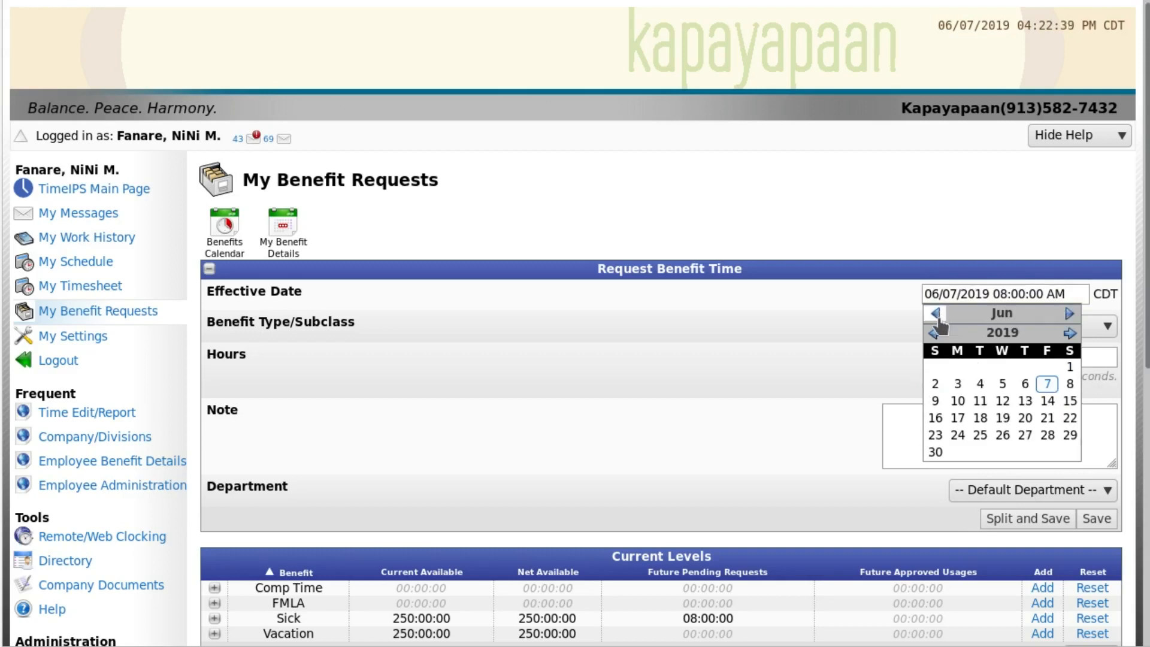
{"action": "left_click", "coordinate": [935, 334]}
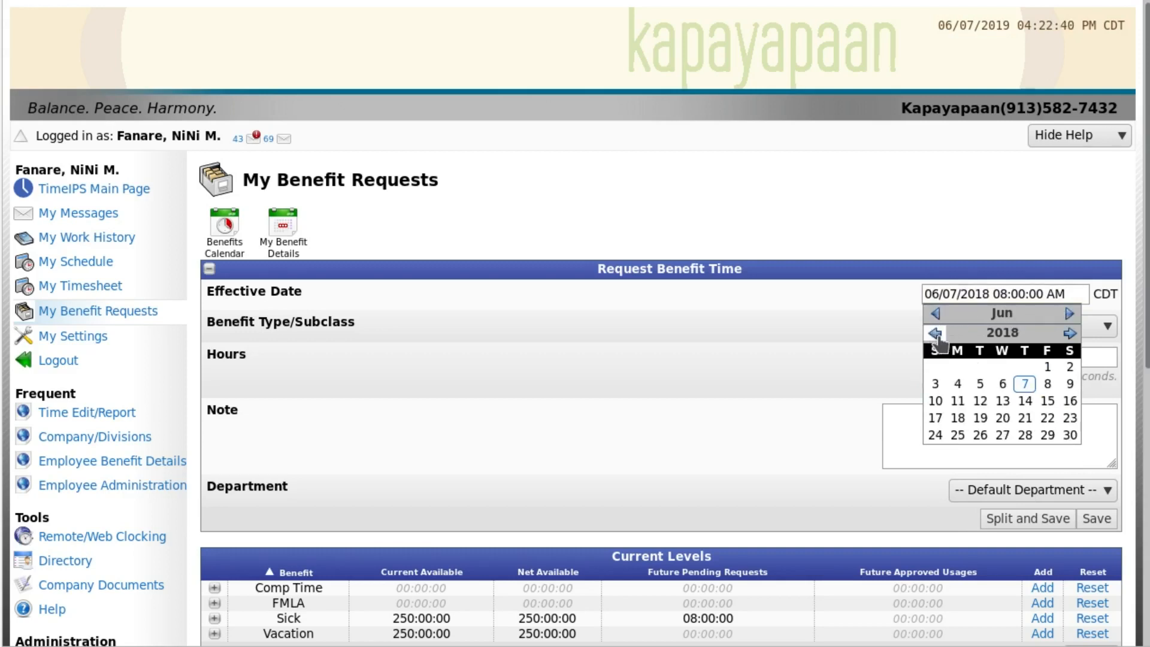
{"action": "left_click", "coordinate": [1069, 333]}
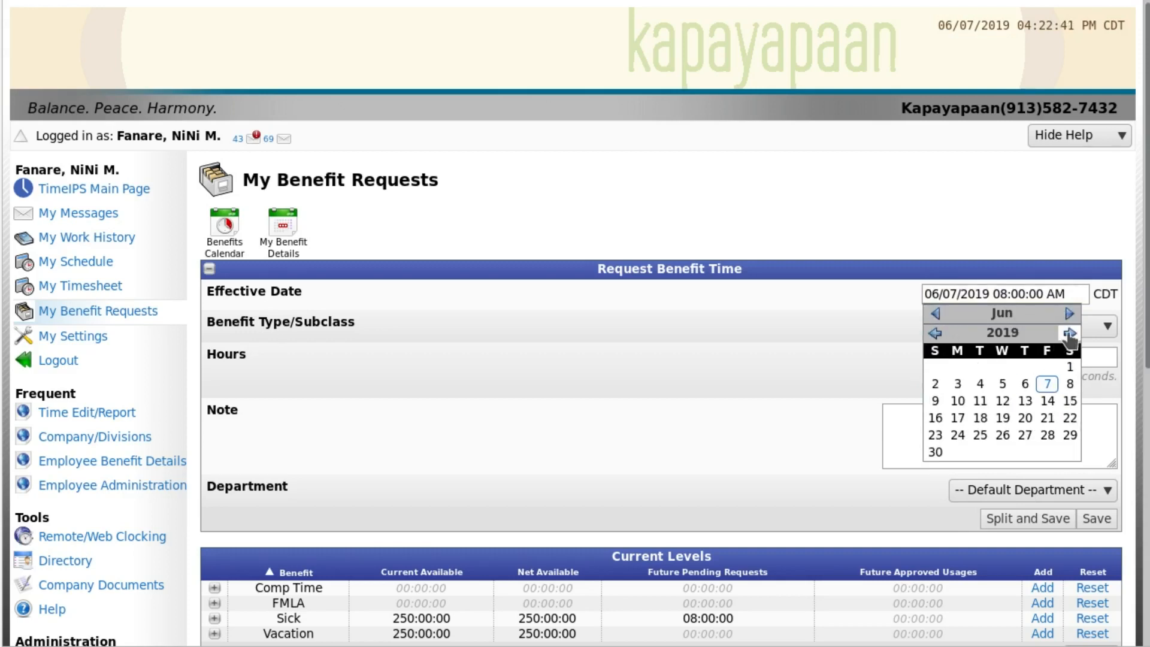
{"action": "left_click", "coordinate": [1046, 399]}
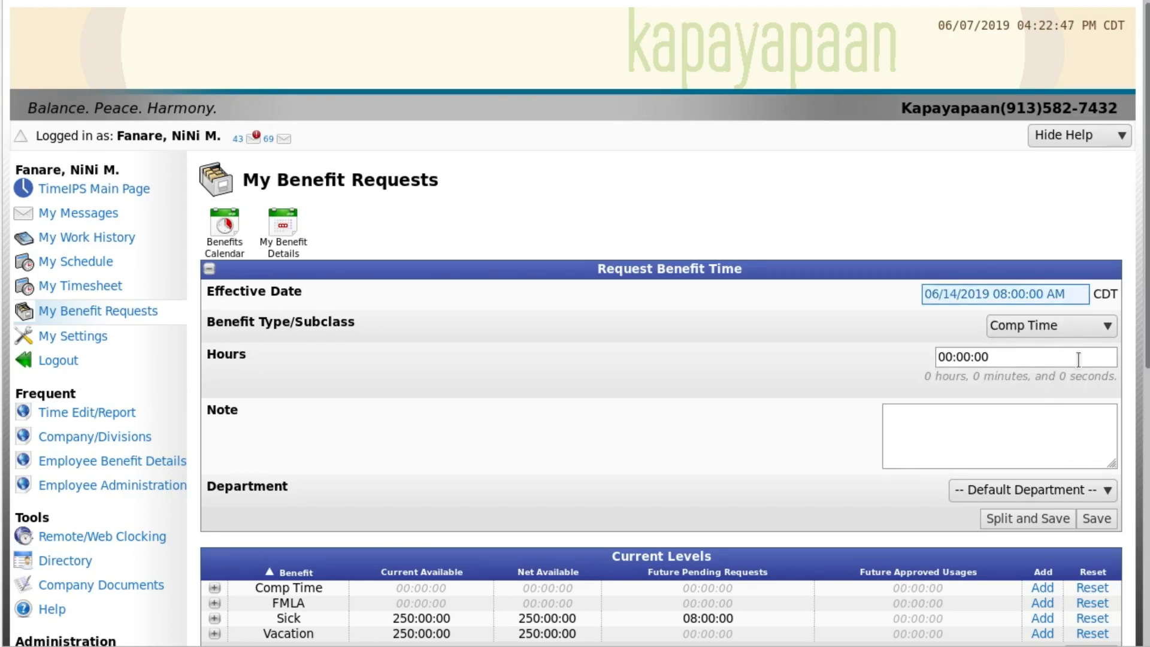
Set the request's benefit type and subclass to Sick:pre-scheduled and its job to paint (33).
{"action": "left_click", "coordinate": [1109, 331]}
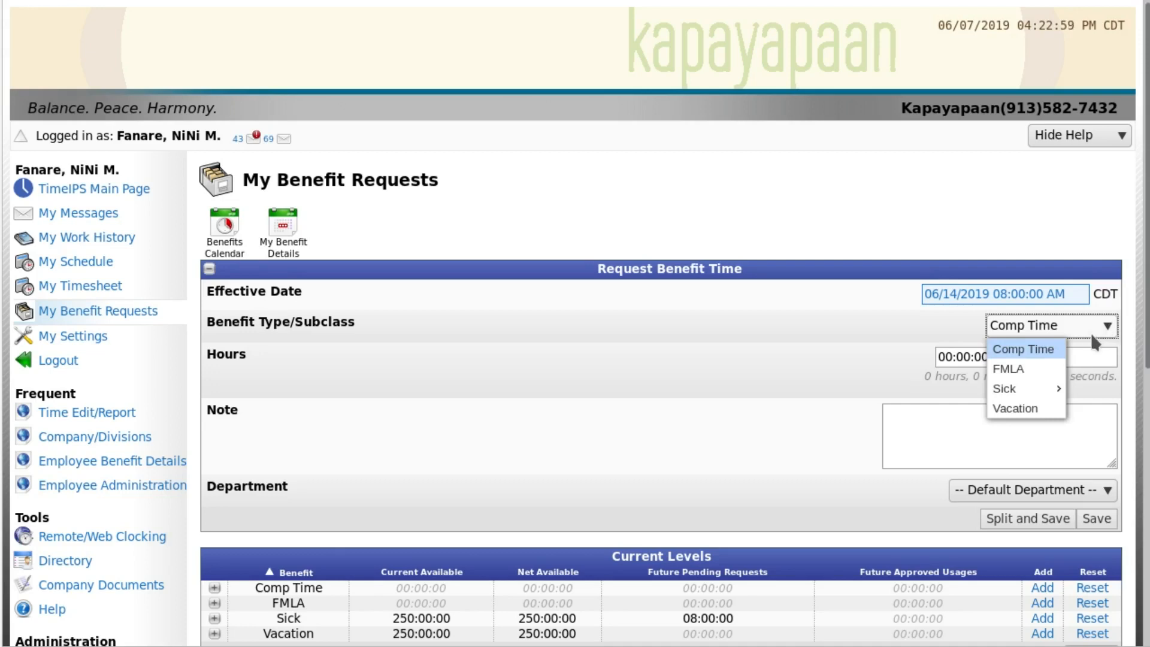
{"action": "mouse_move", "coordinate": [1048, 395]}
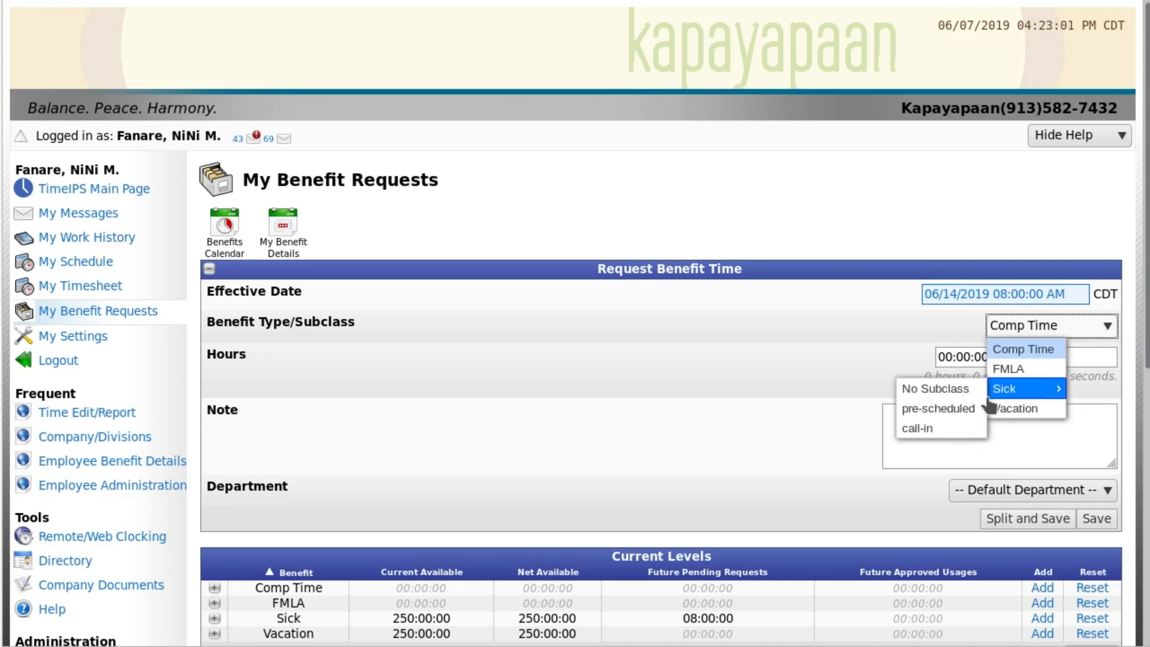
{"action": "left_click", "coordinate": [961, 408]}
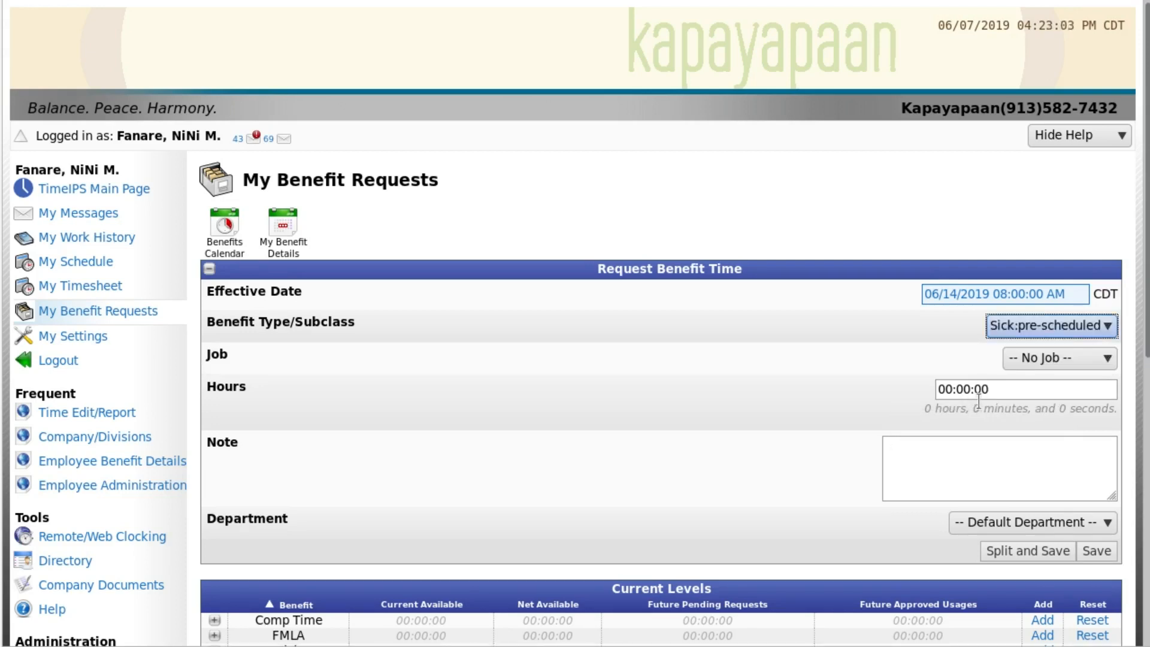
{"action": "left_click", "coordinate": [1110, 359]}
{"action": "left_click", "coordinate": [1105, 355]}
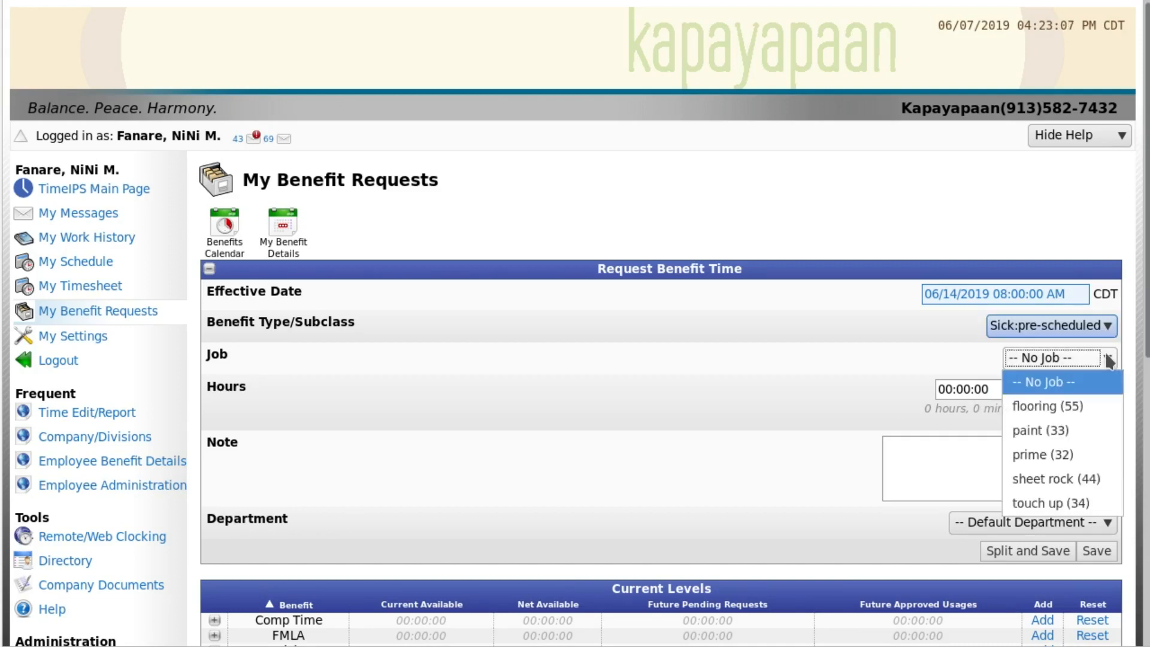
{"action": "left_click", "coordinate": [1045, 431]}
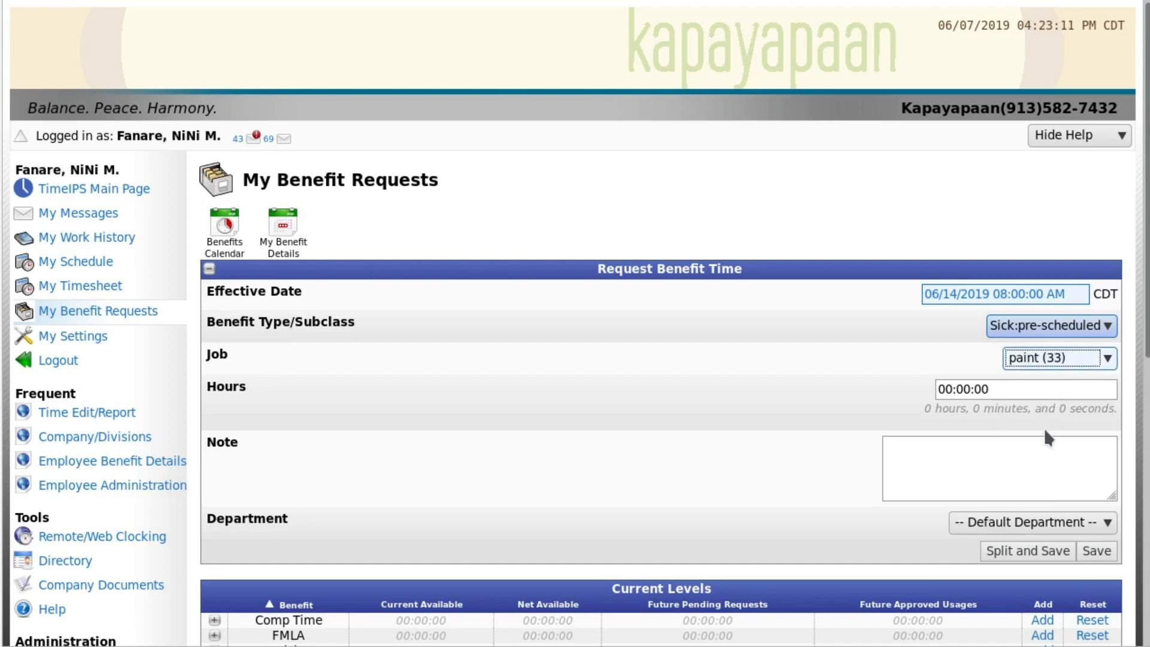
Set the requested hours to 10:00:00 and enter the note "oral surgery", keeping the default department.
{"action": "left_click", "coordinate": [944, 389]}
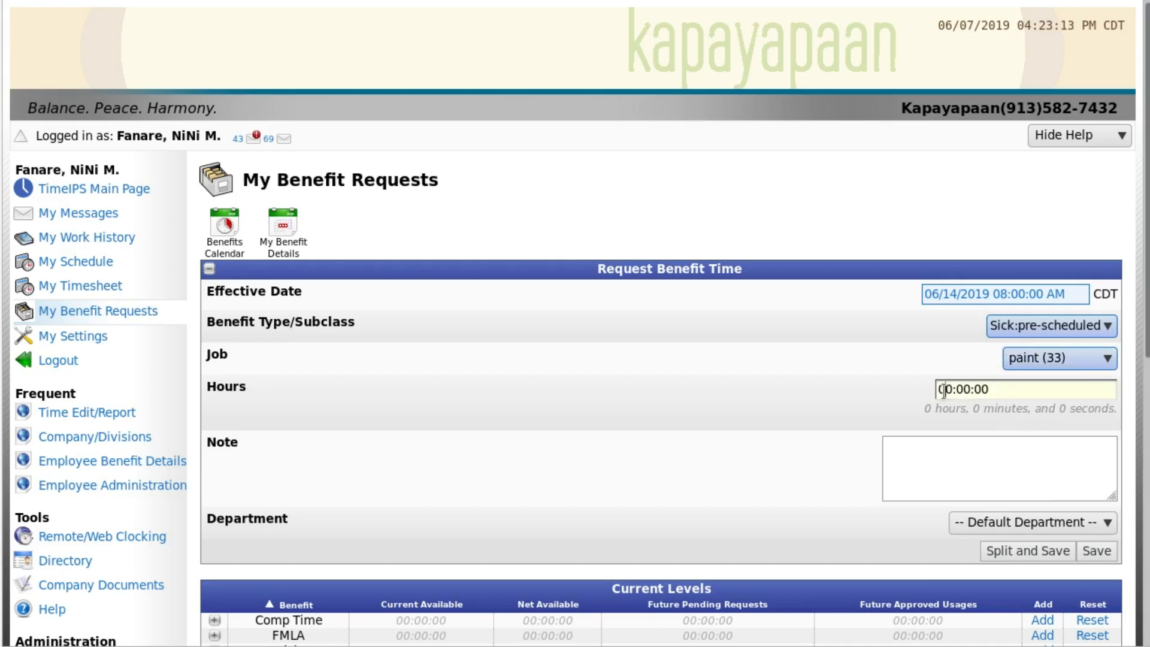
{"action": "type", "text": "1"}
{"action": "left_click", "coordinate": [936, 437]}
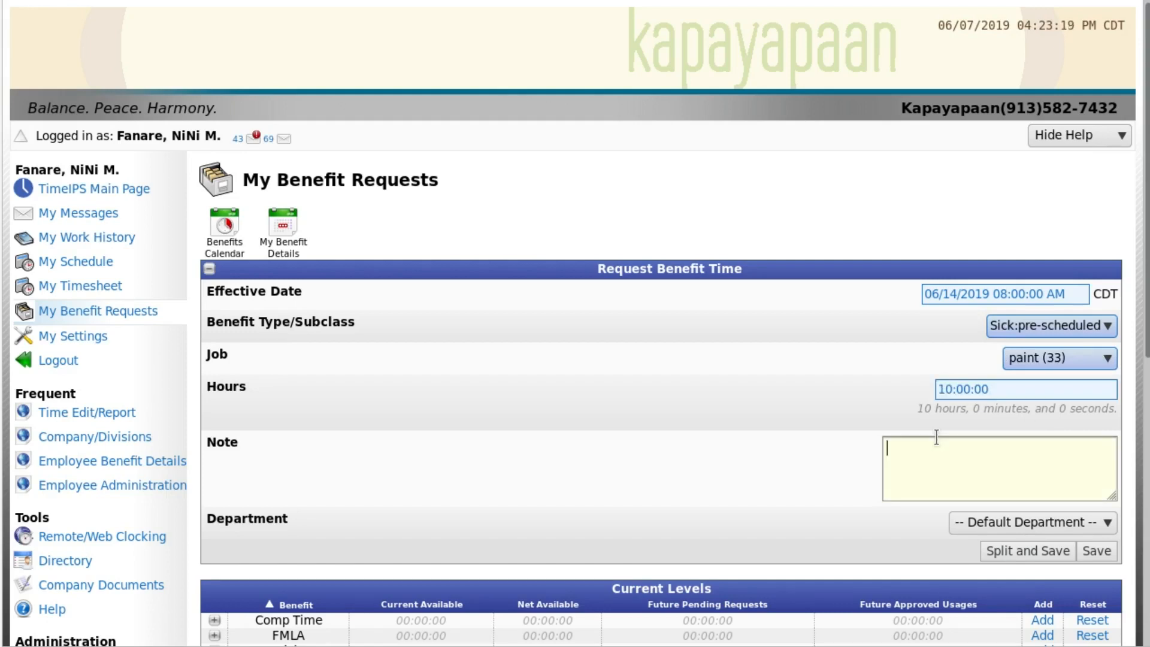
{"action": "type", "text": "oral surgery"}
{"action": "key", "text": "Tab"}
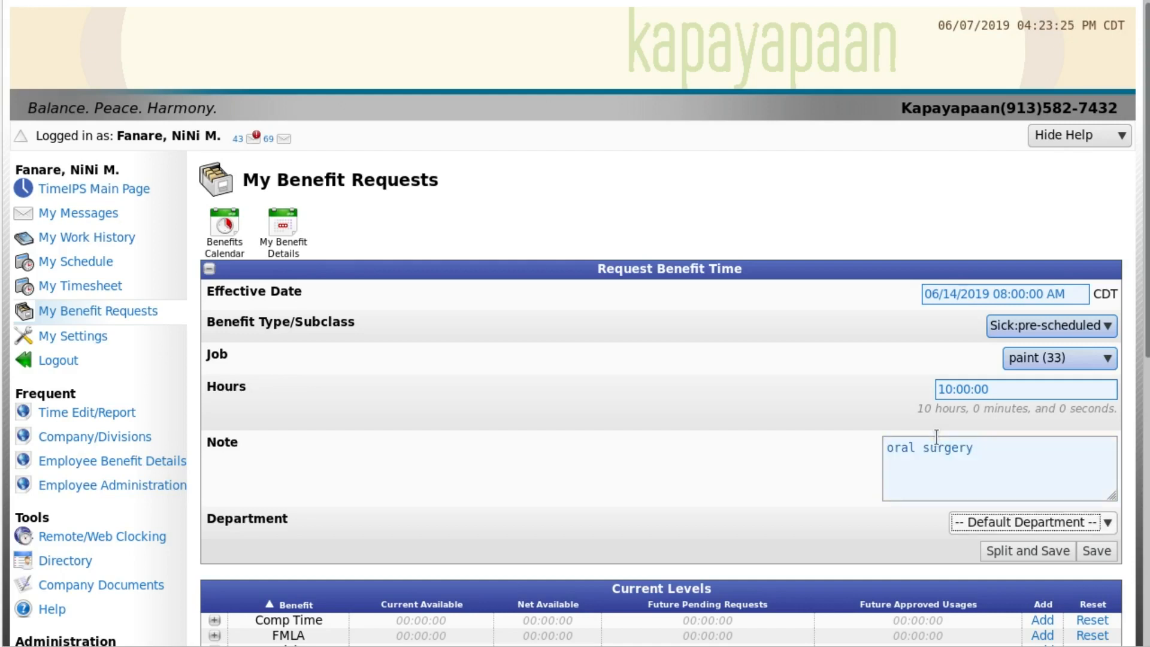
{"action": "left_click", "coordinate": [1108, 521]}
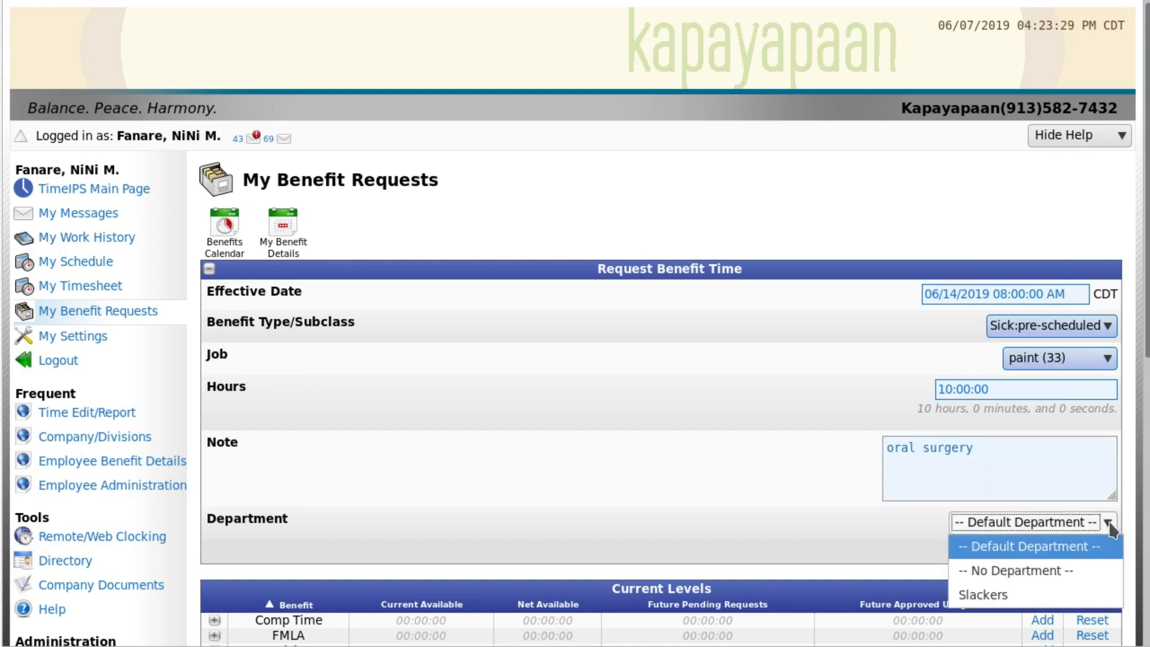
{"action": "left_click", "coordinate": [1108, 523]}
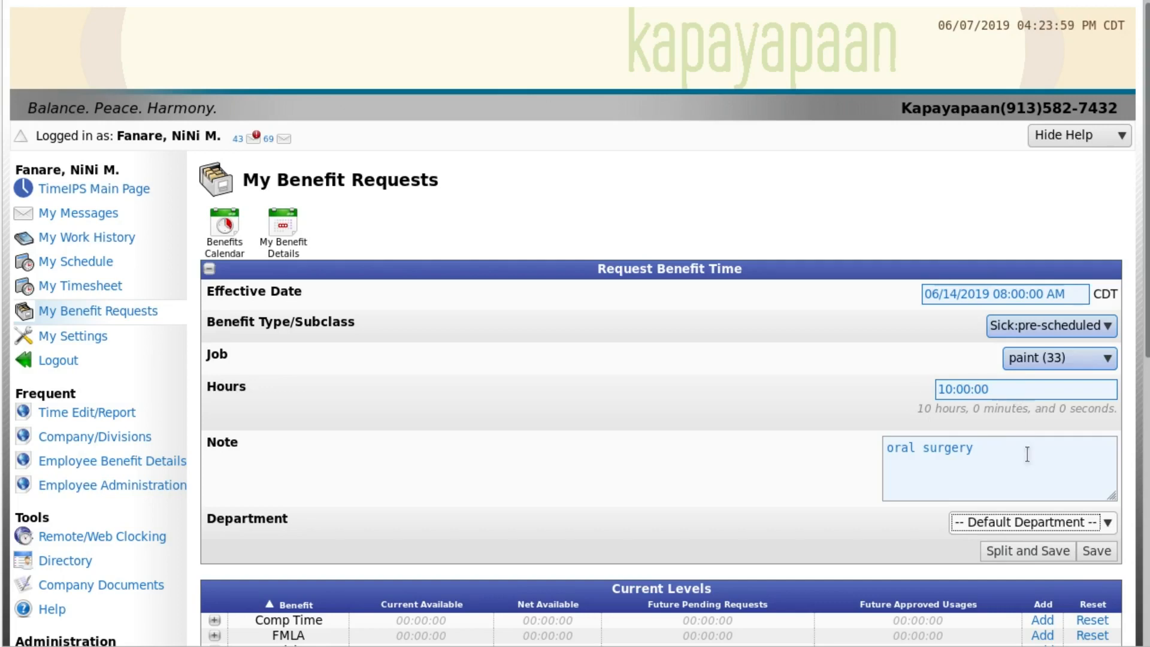
Split the benefit request by 8 hour weekdays and submit it.
{"action": "left_click", "coordinate": [1033, 552]}
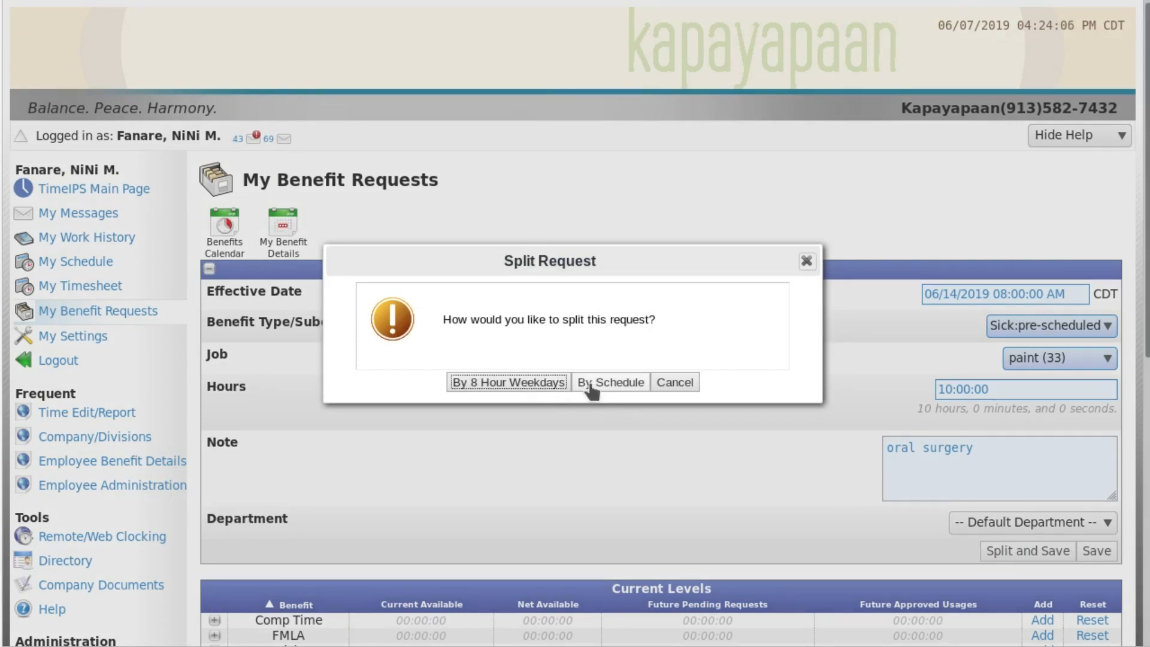
{"action": "left_click", "coordinate": [555, 382]}
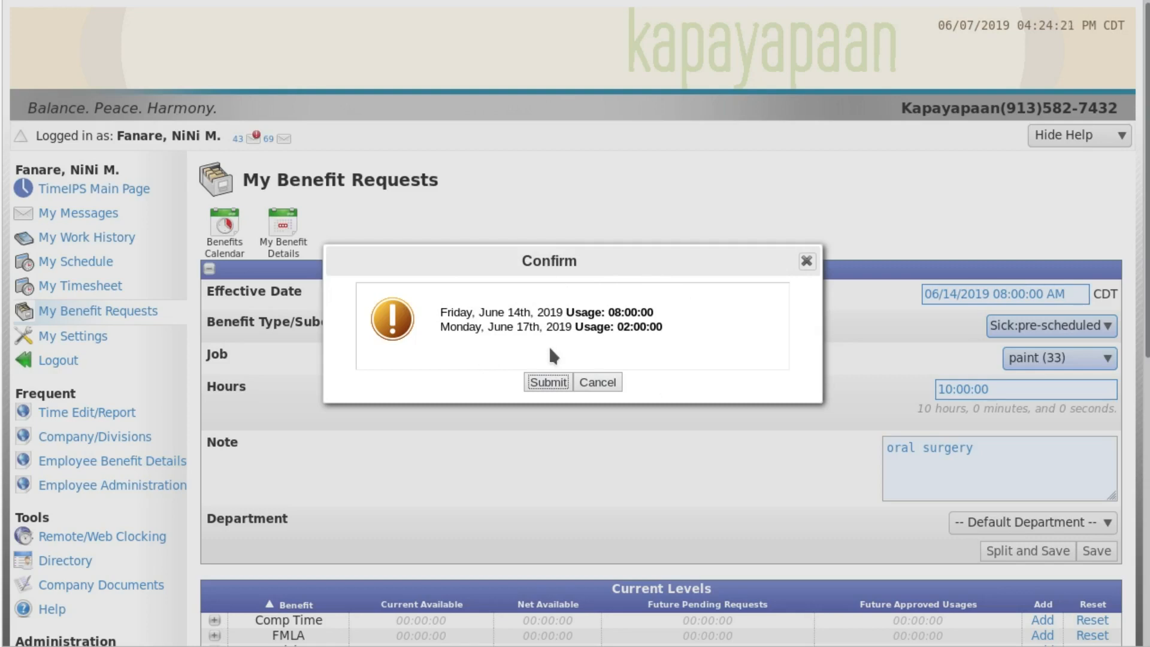
{"action": "left_click", "coordinate": [549, 382]}
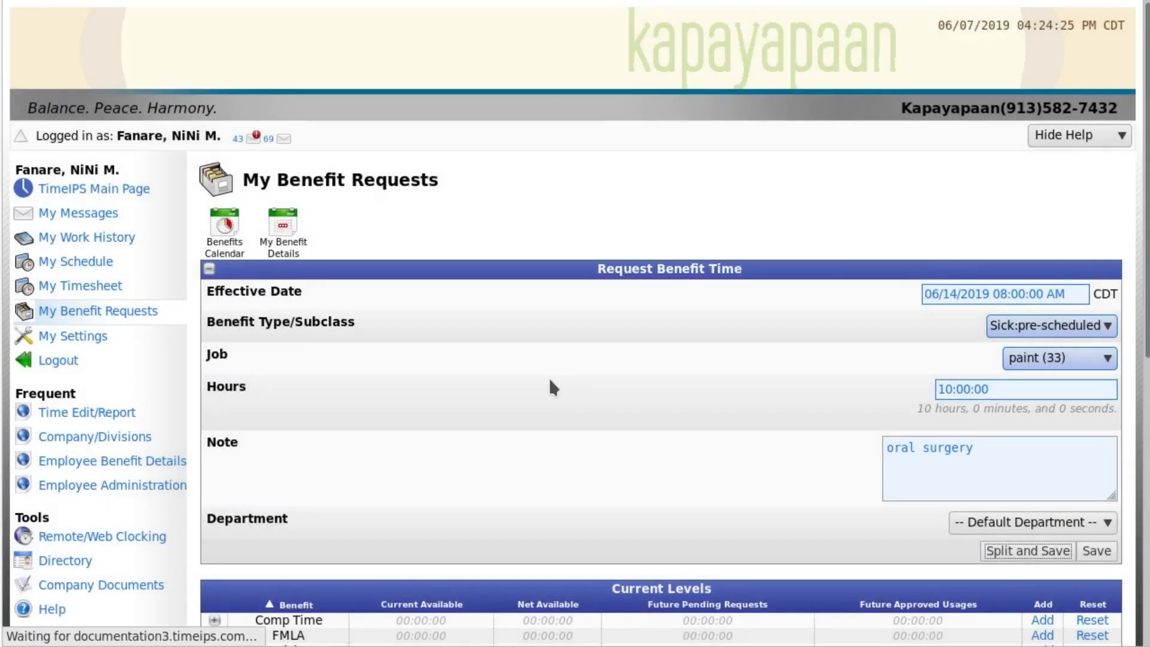